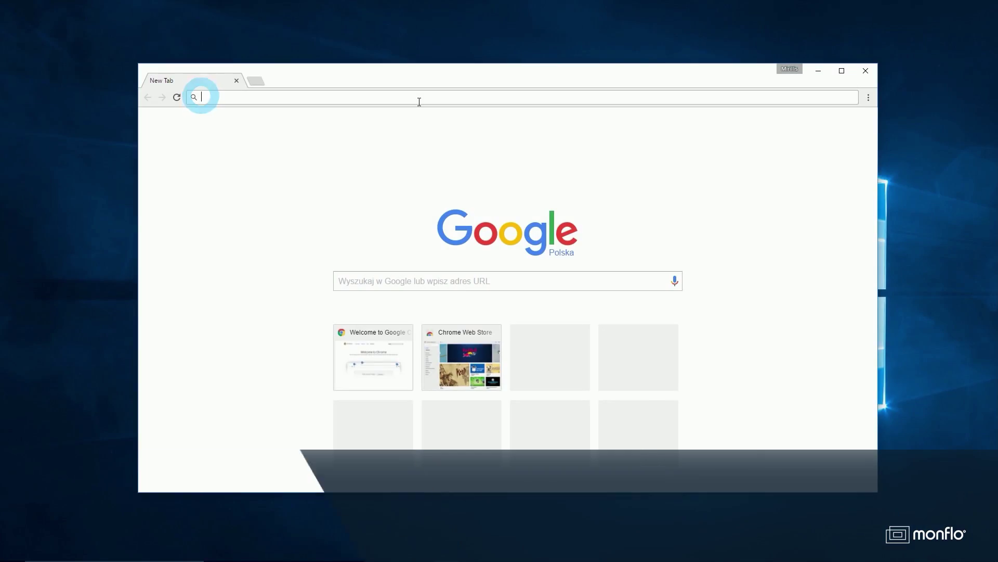
# Load monflo.com in Chrome and download the Monflo for PC installer
pyautogui.write('monflo.com')
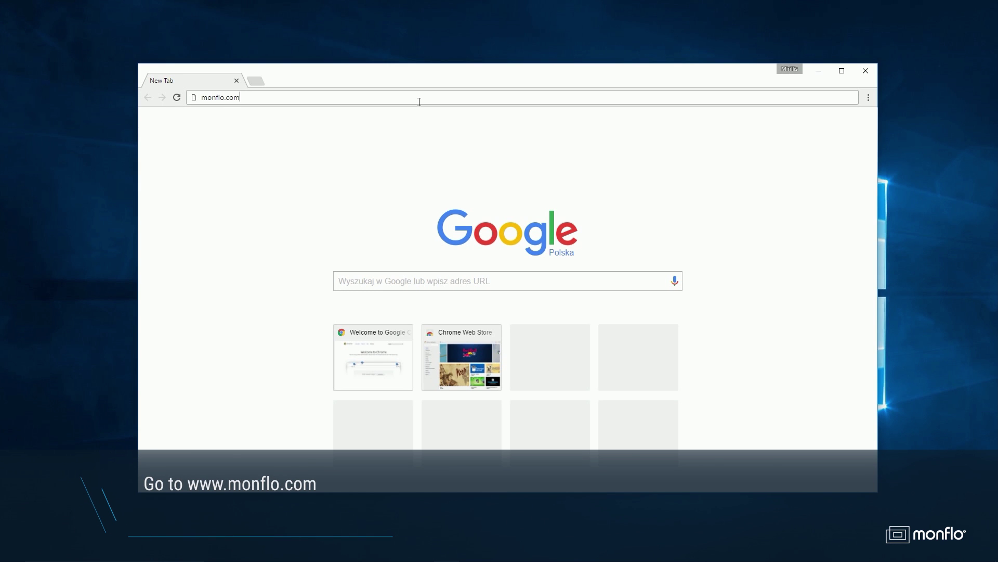
pyautogui.press('Return')
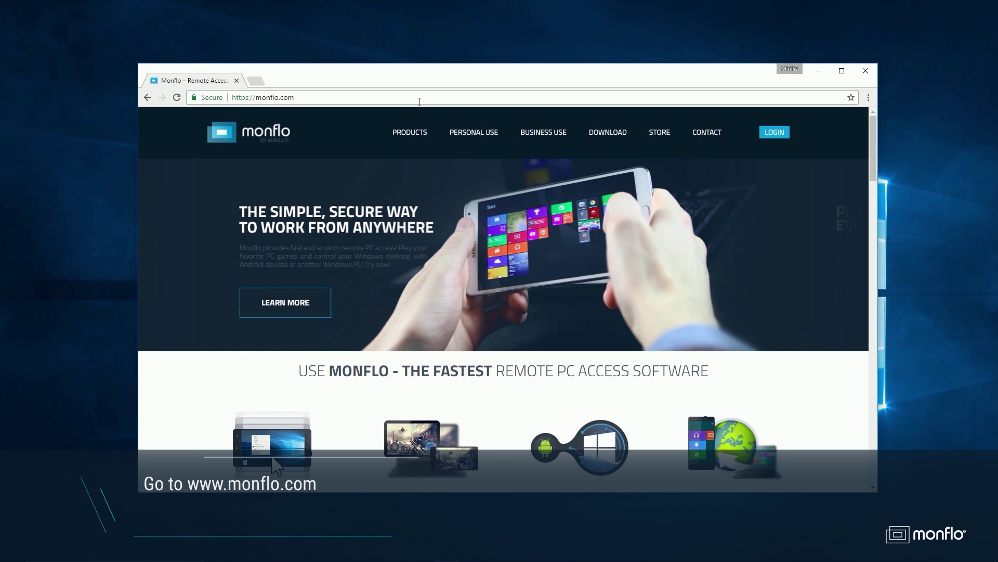
pyautogui.scroll(-6, 503, 280)
pyautogui.scroll(-4, 504, 281)
pyautogui.click(388, 395)
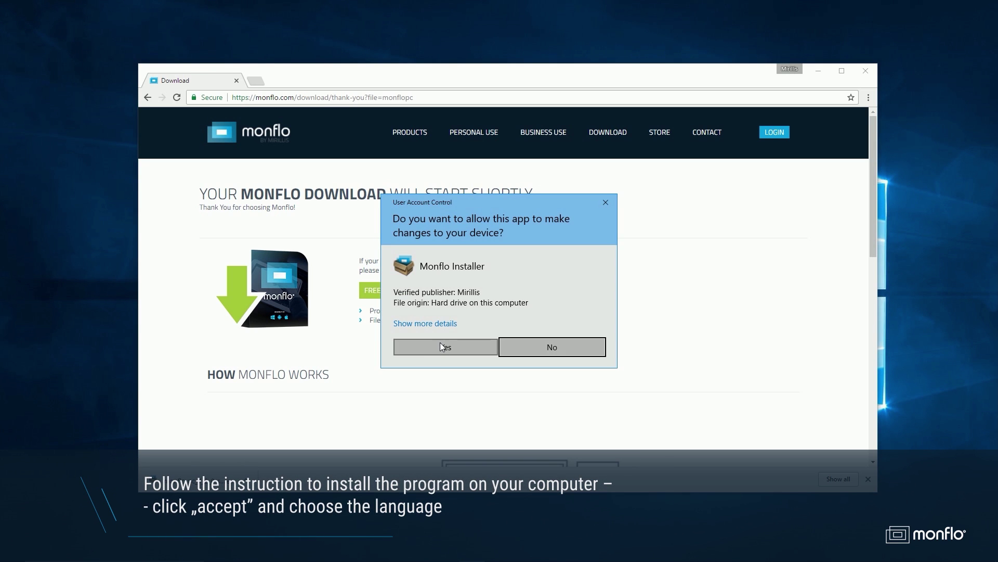
# Install Monflo Server in English, accepting the licence, through to the finished setup
pyautogui.click(427, 348)
pyautogui.click(508, 311)
pyautogui.click(555, 369)
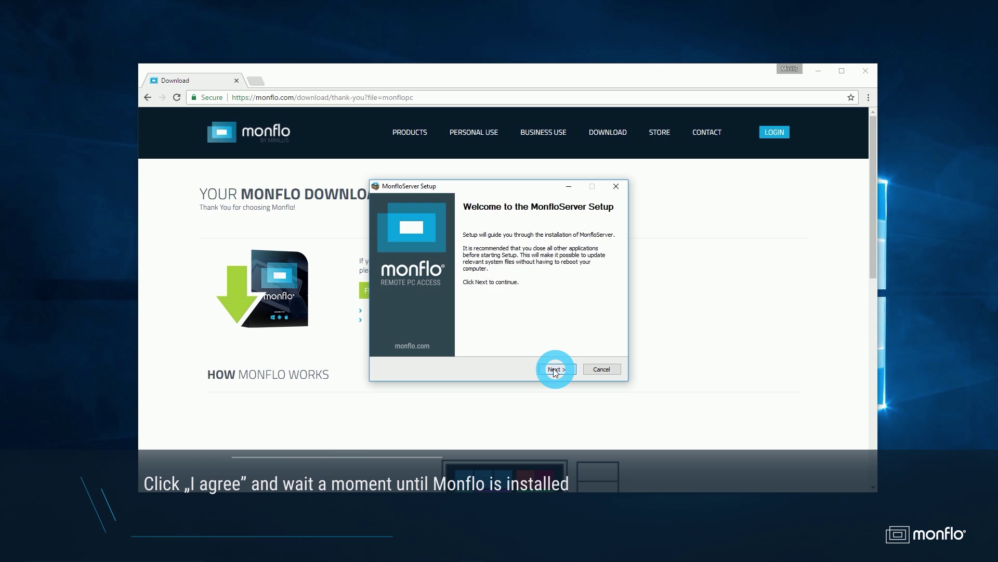
pyautogui.click(556, 370)
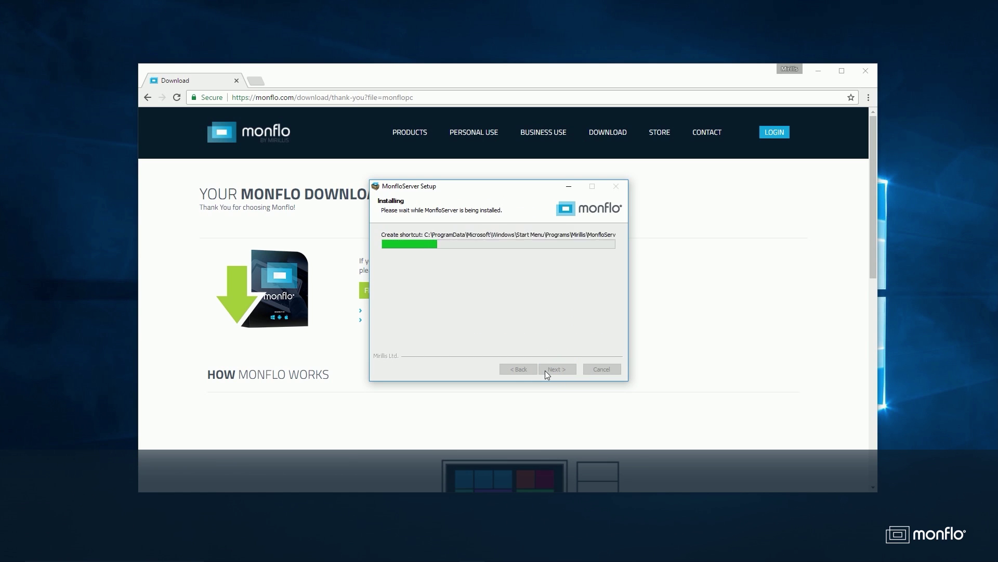
pyautogui.click(546, 373)
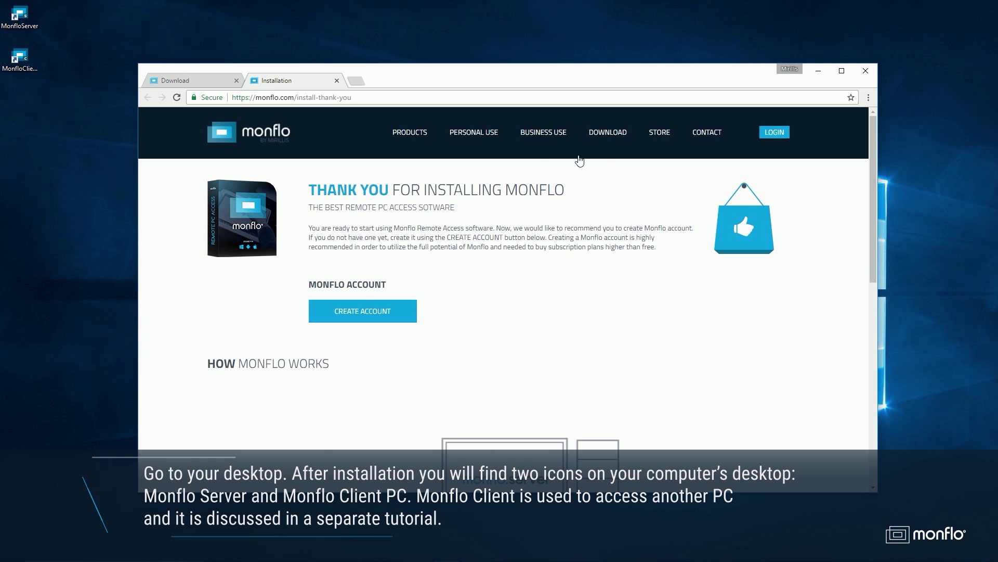
# Launch Monflo Server from its desktop shortcut and open the create-account registration form
pyautogui.click(814, 70)
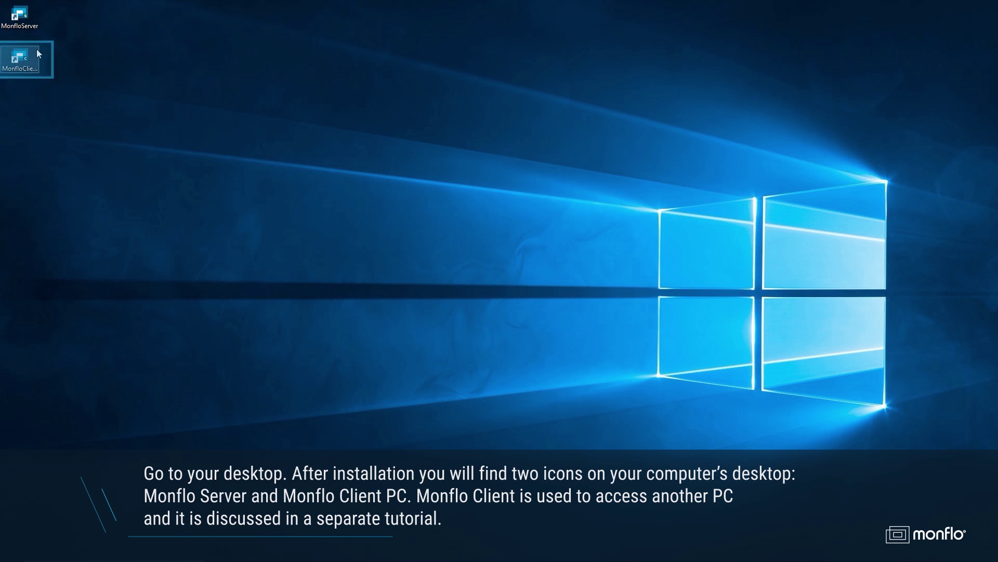
pyautogui.click(30, 23)
pyautogui.doubleClick(30, 18)
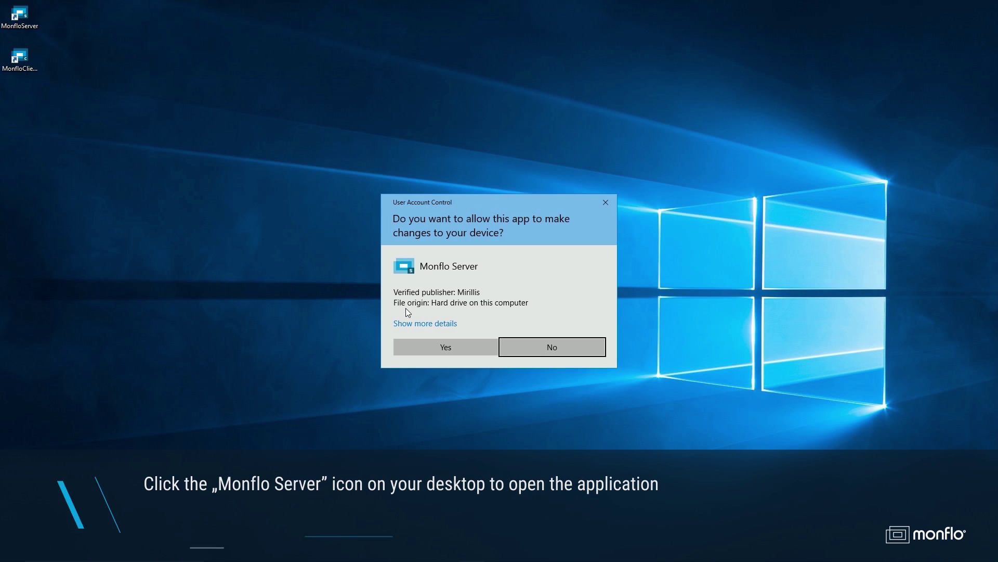
pyautogui.click(435, 353)
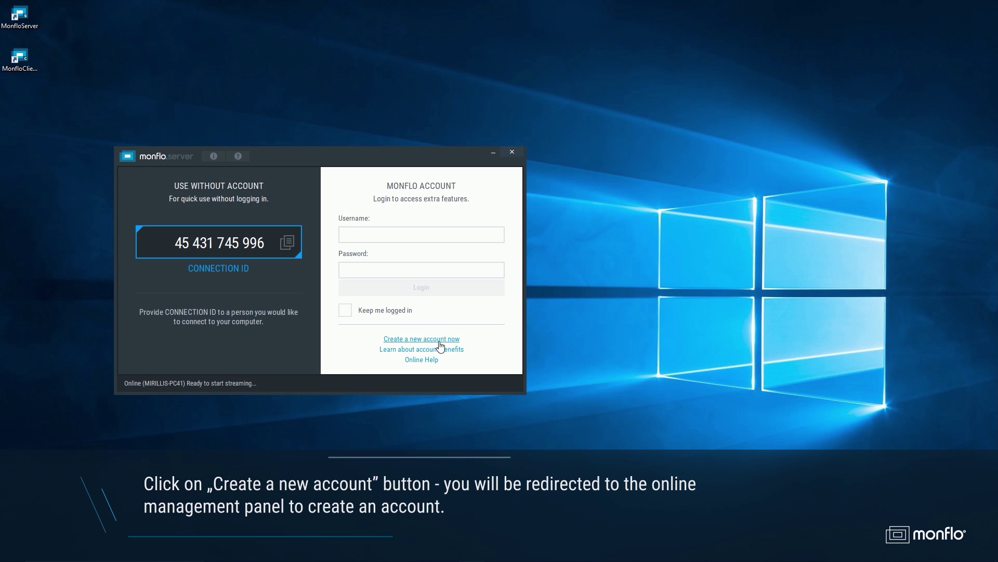
pyautogui.click(439, 342)
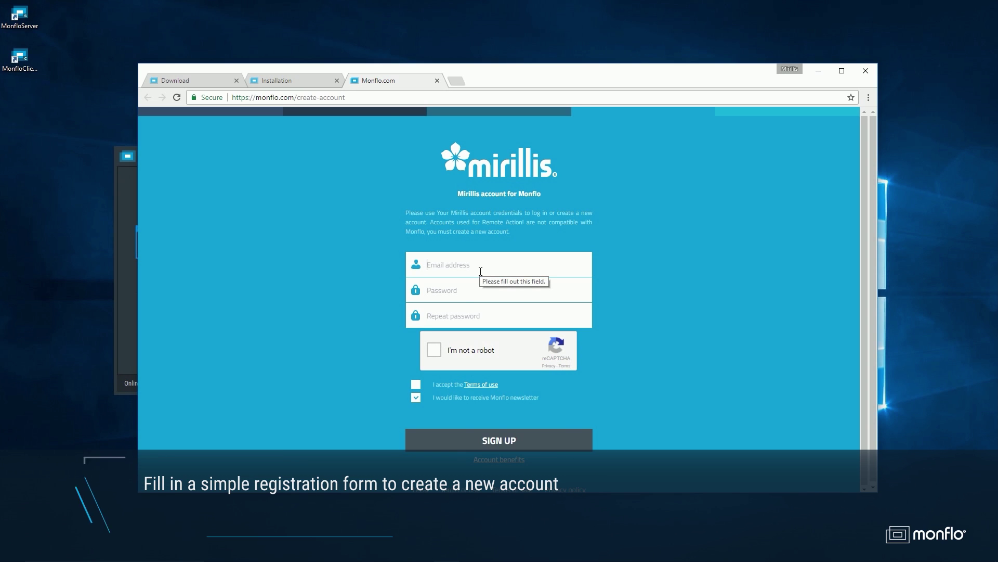
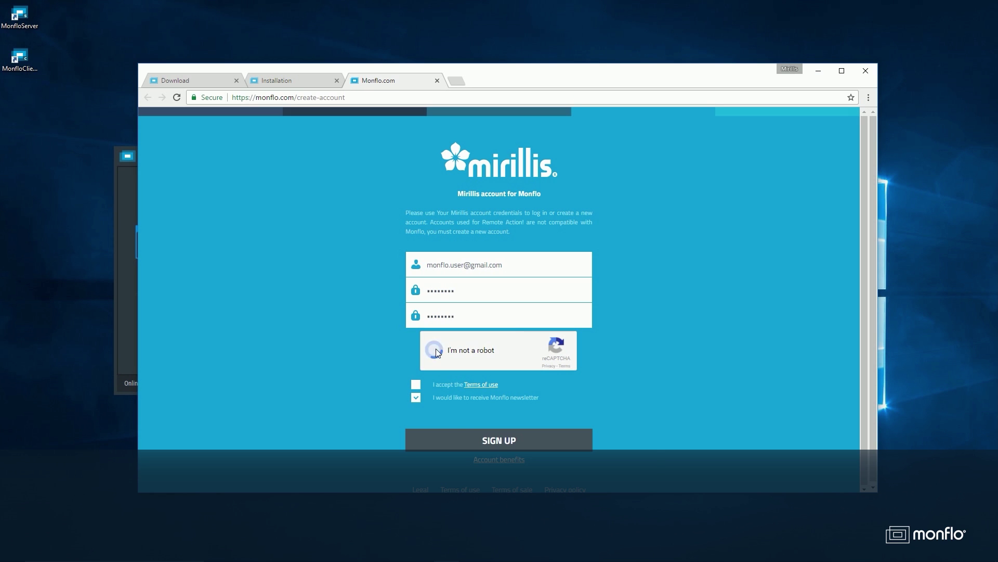
# Register a free Monflo account with an e-mail, password and reCAPTCHA, declining Smart Lock
pyautogui.click(551, 284)
pyautogui.click(618, 351)
pyautogui.click(556, 291)
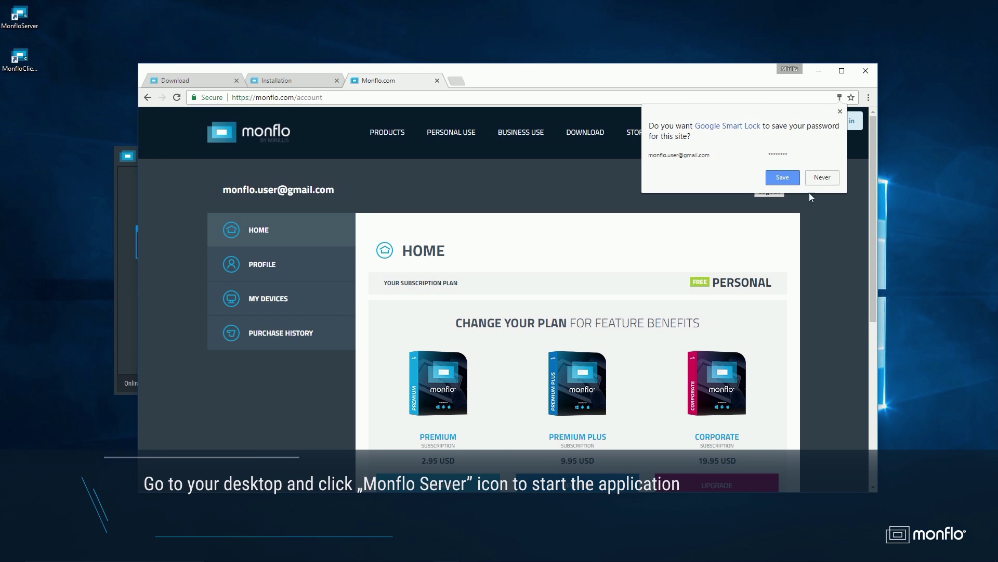
pyautogui.click(822, 174)
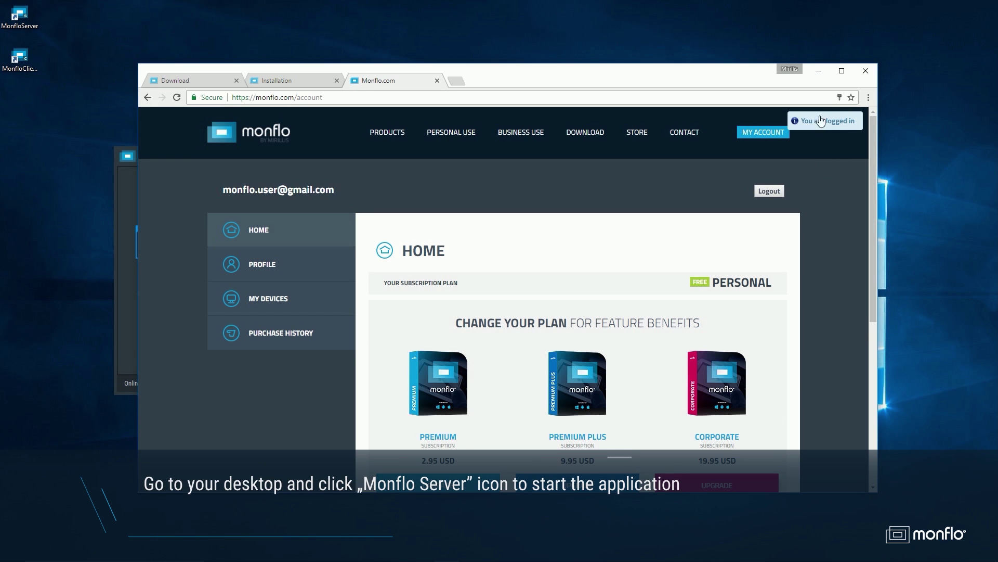
pyautogui.click(818, 71)
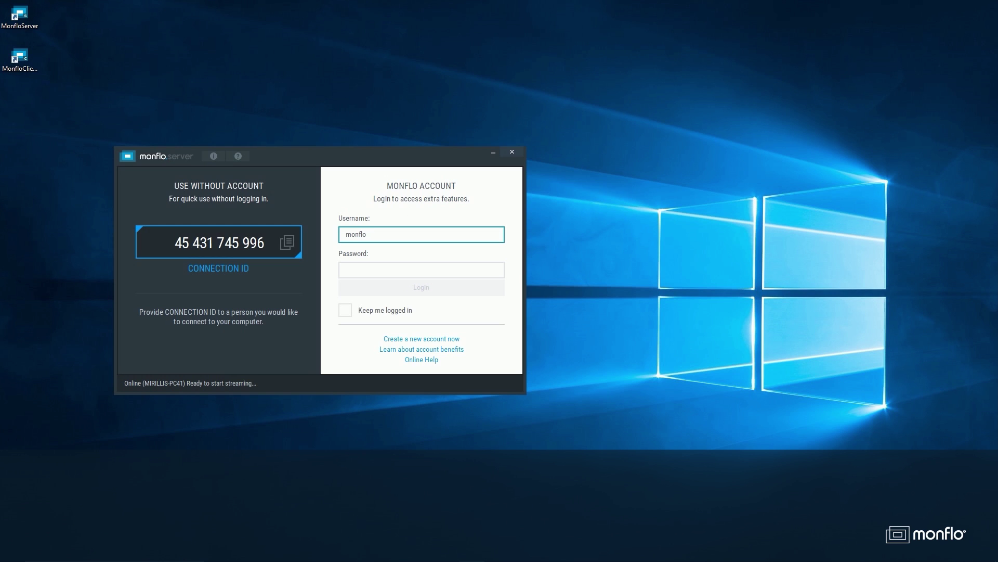
# Log in to Monflo Server with the account e-mail and password, with Keep me logged in
pyautogui.press('Tab')
pyautogui.write('****')
pyautogui.click(345, 309)
pyautogui.click(421, 287)
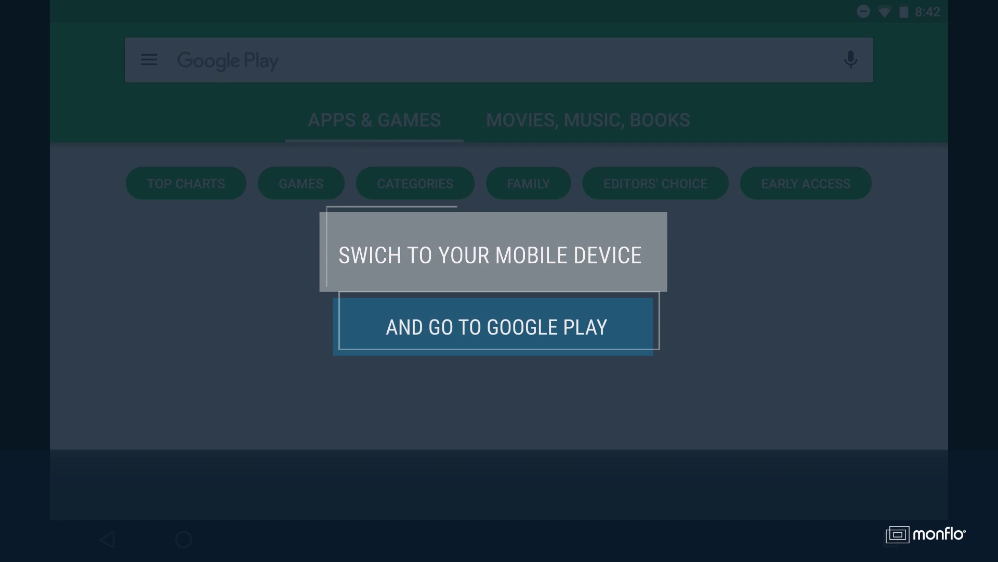
# Search Google Play for 'monflo' and install Monflo - Remote PC Access, accepting its permissions
pyautogui.click(250, 60)
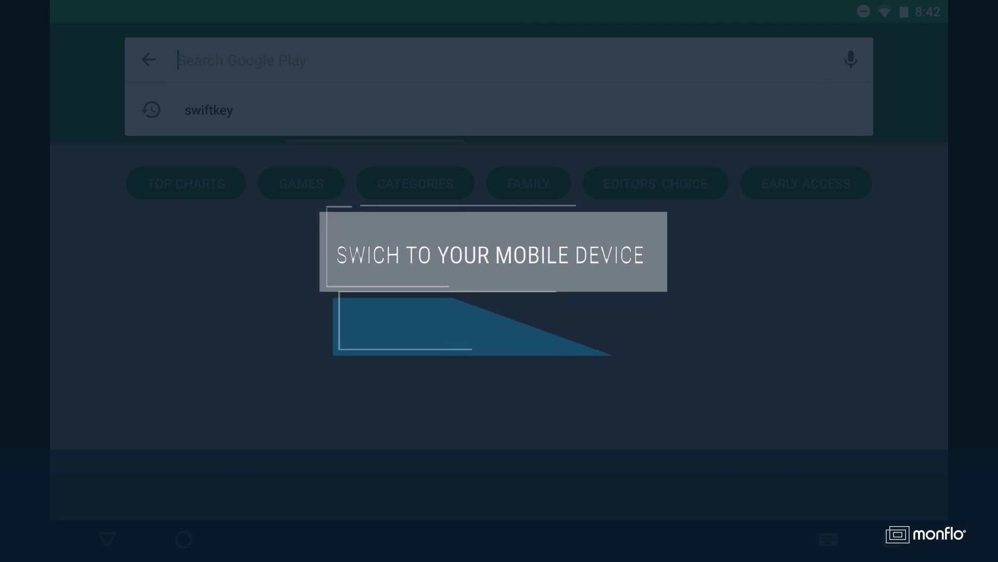
pyautogui.write('monflo')
pyautogui.click(265, 110)
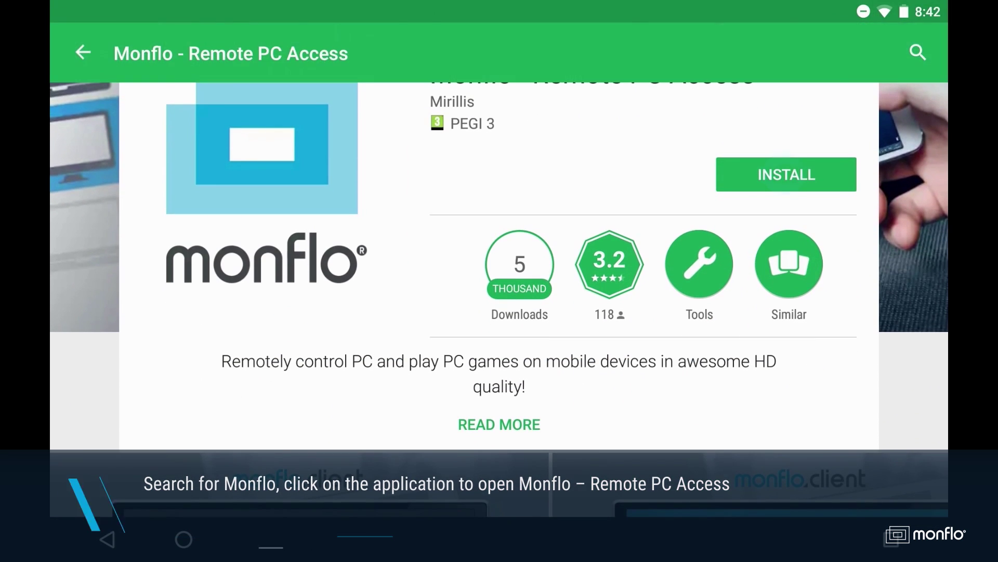
pyautogui.click(784, 174)
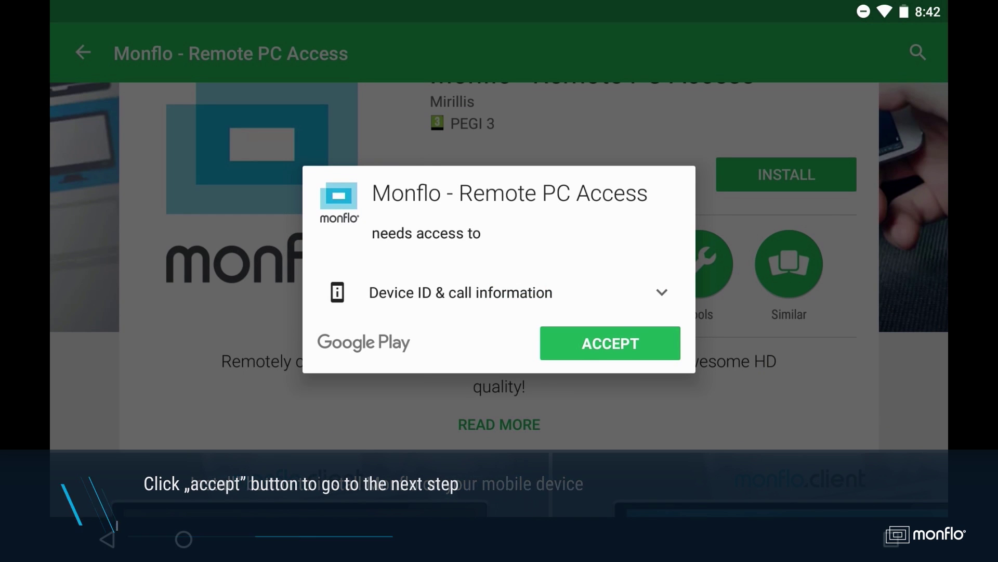
pyautogui.click(603, 343)
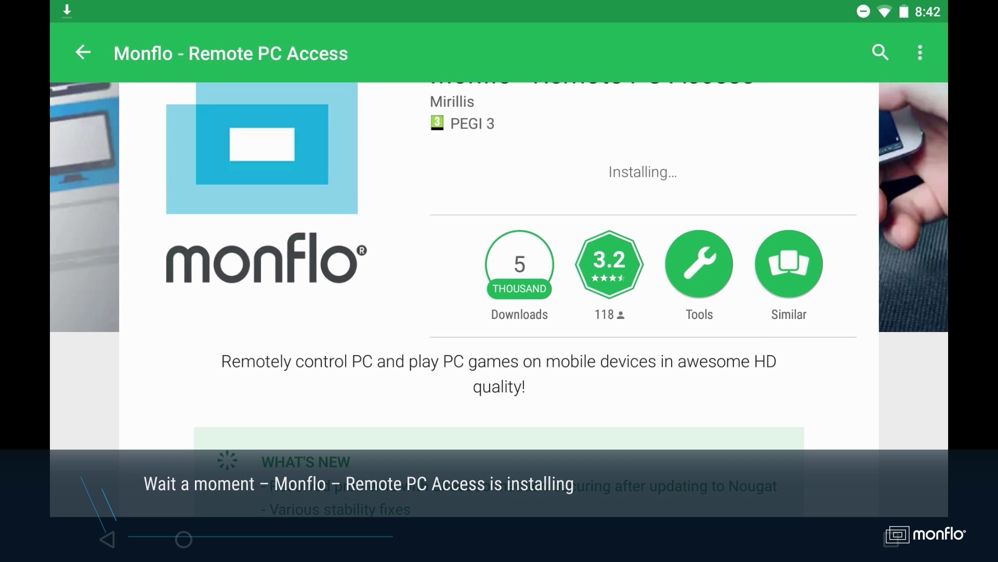
# Launch the Monflo app from the tablet's home screen
pyautogui.click(785, 174)
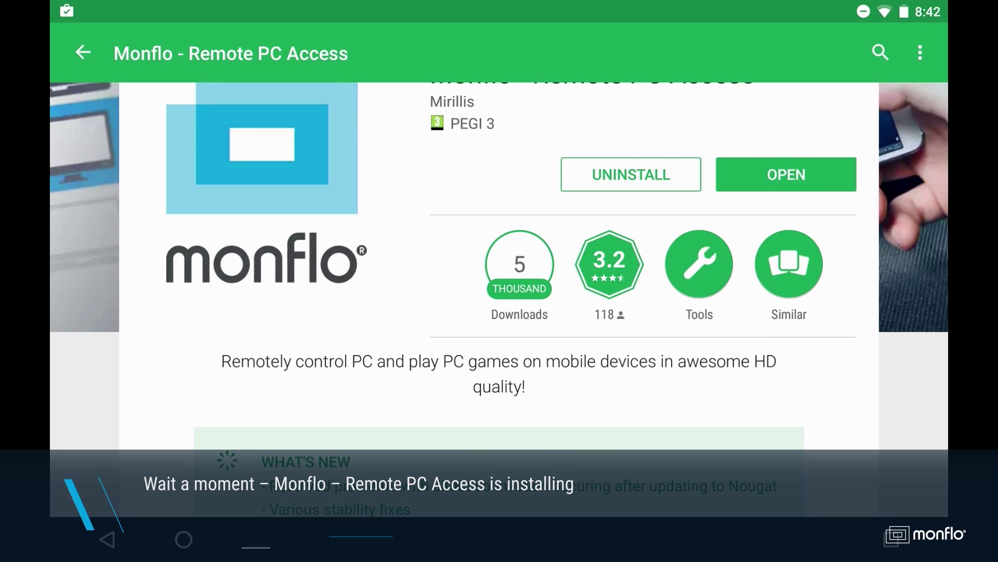
pyautogui.press('super')
pyautogui.click(285, 112)
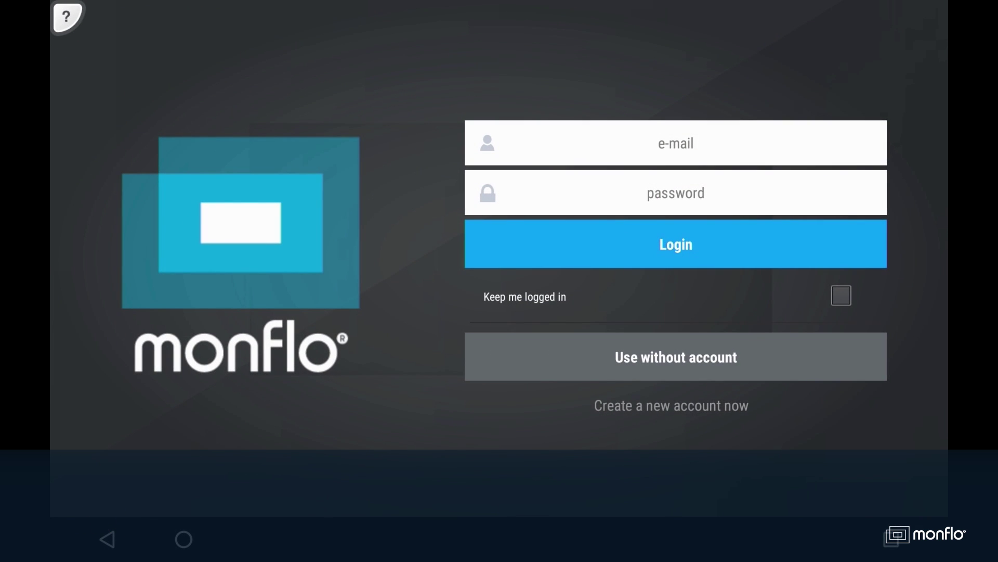
# Sign in to the Monflo tablet app with the same account e-mail and password
pyautogui.click(676, 143)
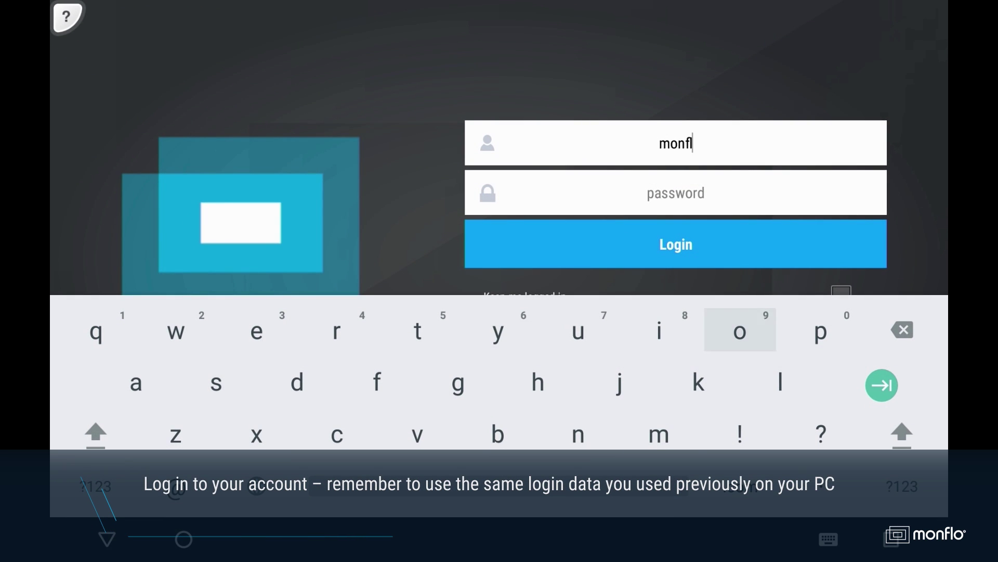
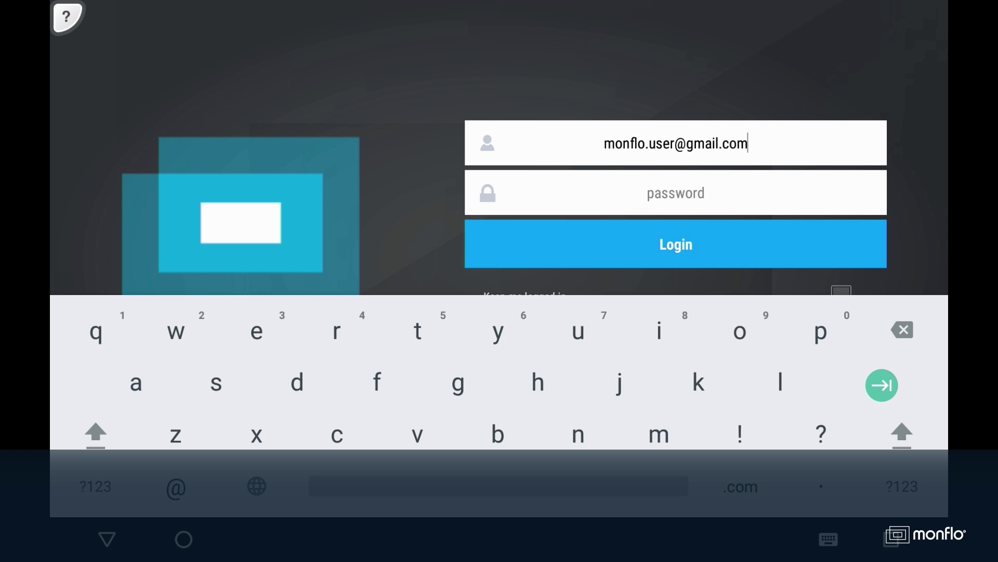
pyautogui.press('Tab')
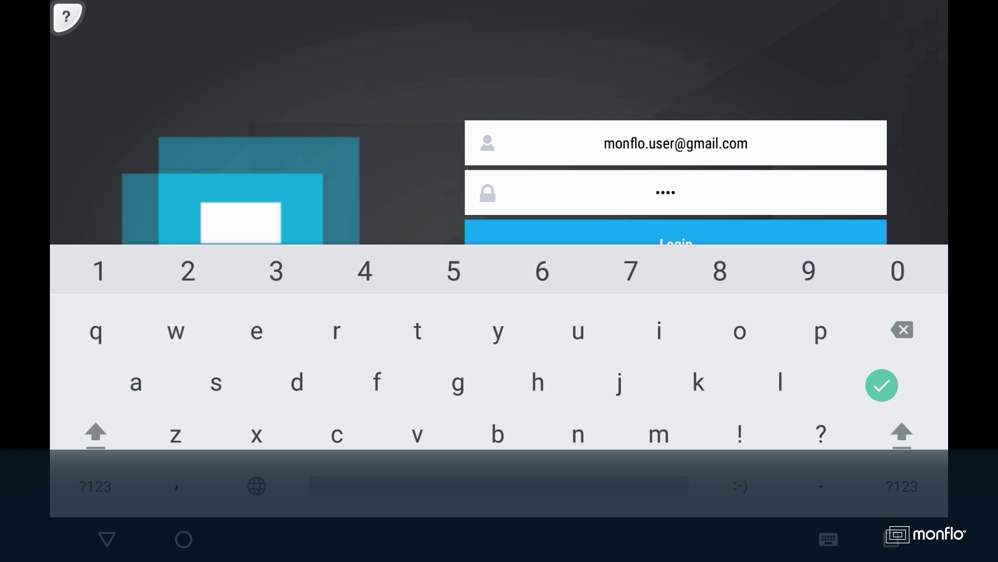
pyautogui.write('12')
pyautogui.press('Return')
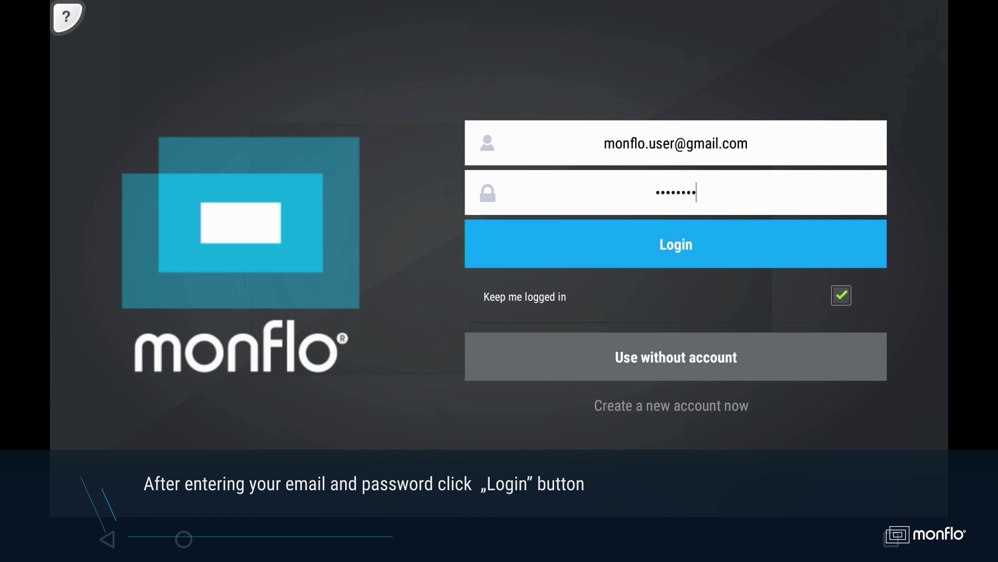
pyautogui.click(674, 243)
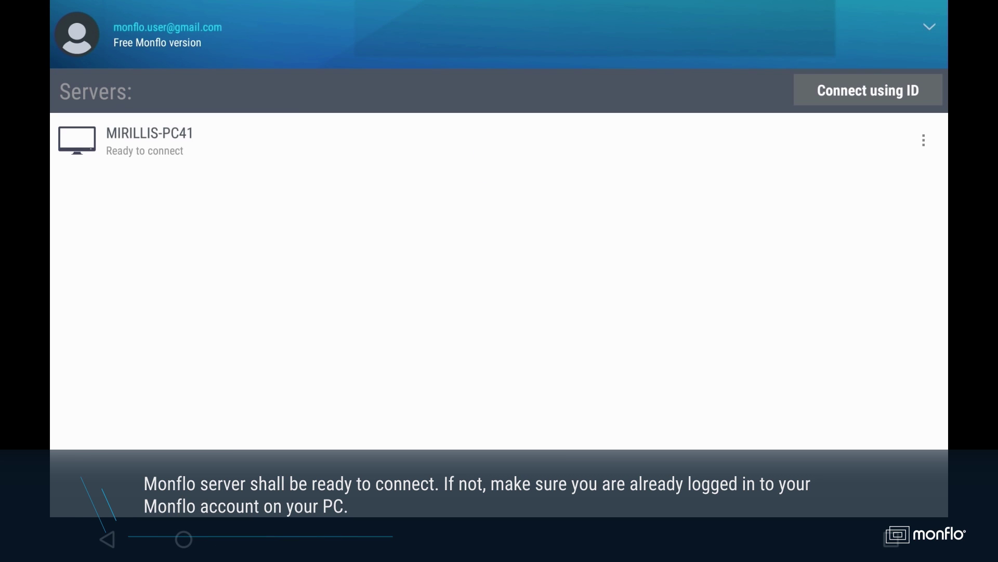
# Connect to MIRILLIS-PC41 and play 2.avi on its streamed desktop
pyautogui.click(127, 138)
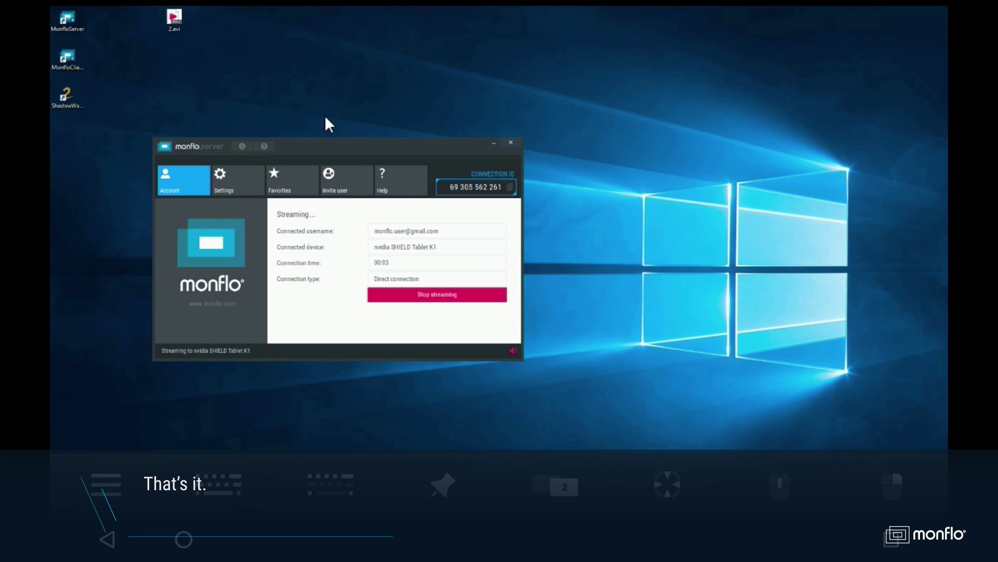
pyautogui.doubleClick(169, 25)
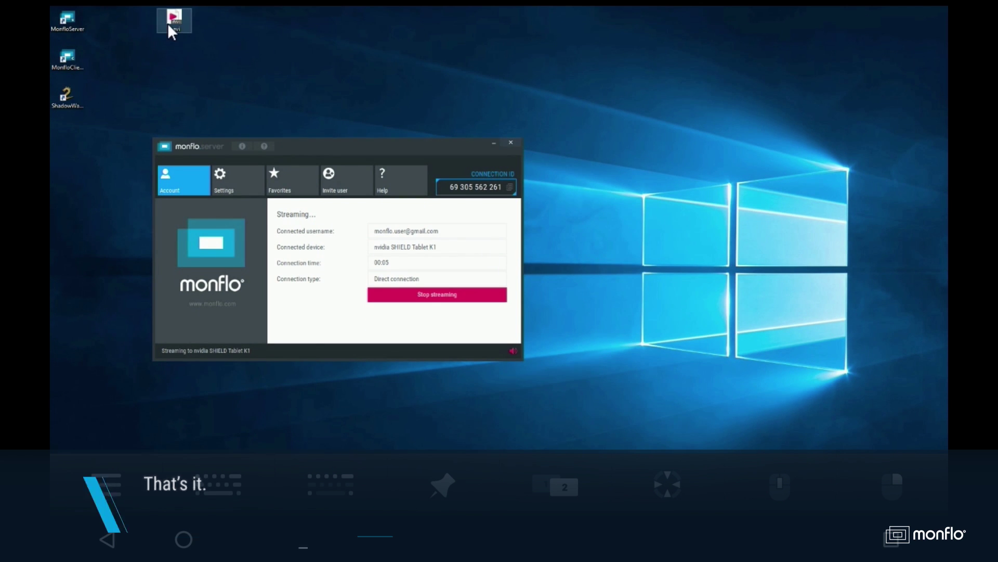